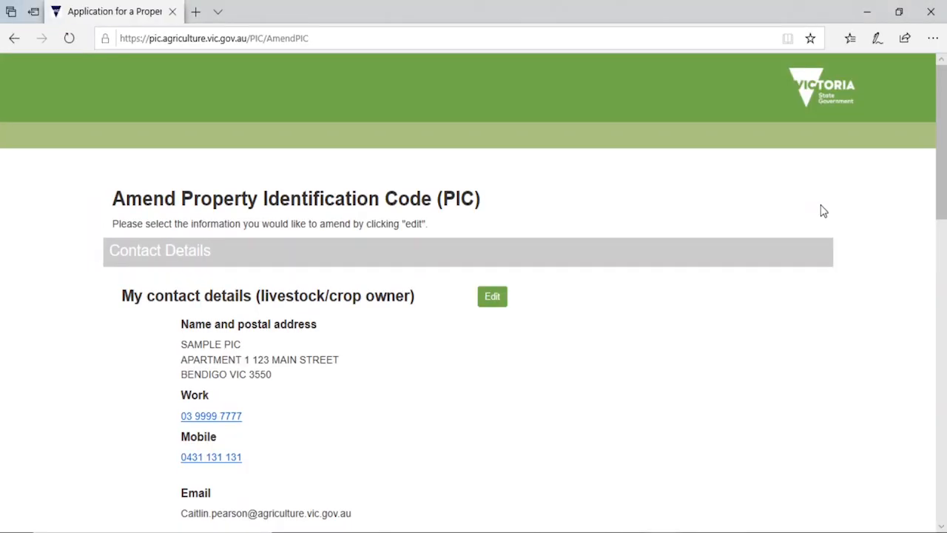
- Scroll down the Amend PIC page to review the contact, farm manager and property owner details
scroll(579, 173, down, 2)
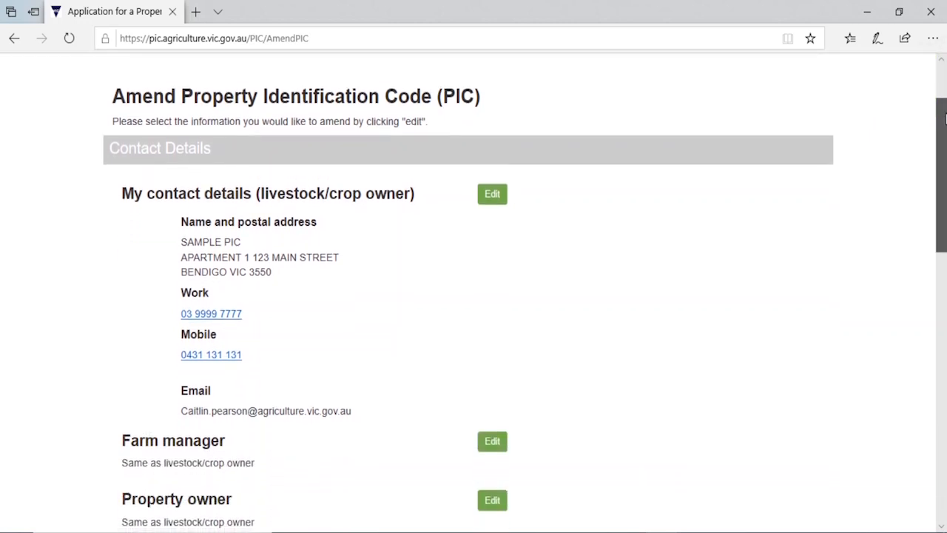
- Edit the owner's contact details: set a PO BOX postal address, add a home number and correct the mobile
click(497, 177)
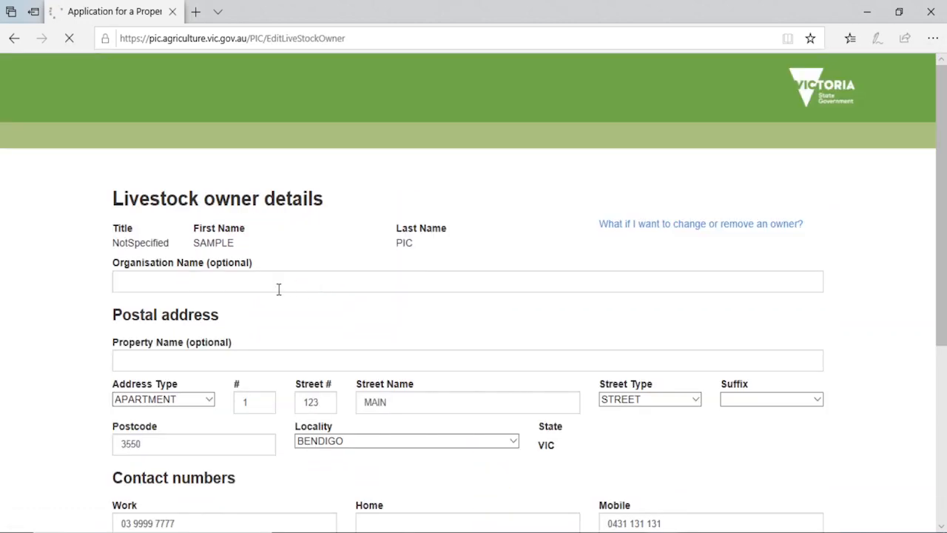
drag(114, 311, 220, 317)
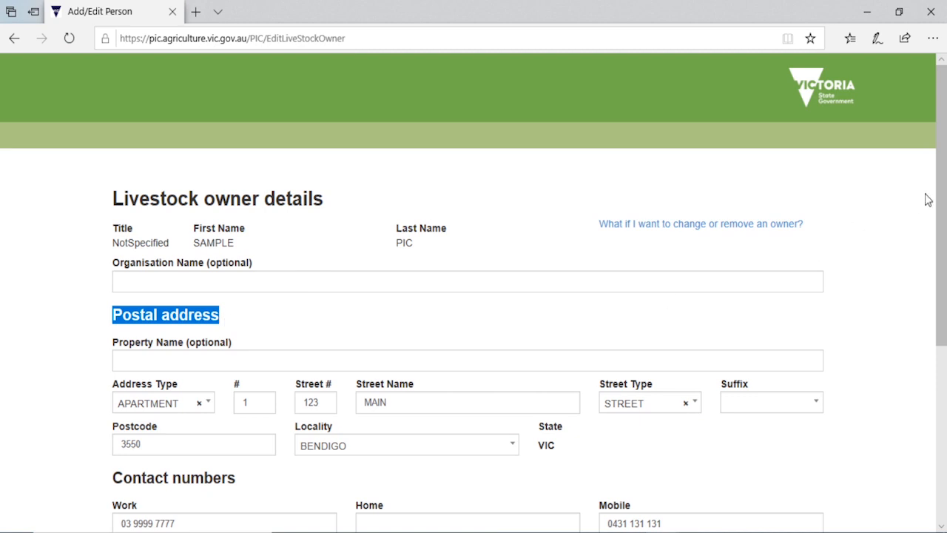
scroll(939, 178, down, 2)
scroll(938, 178, down, 3)
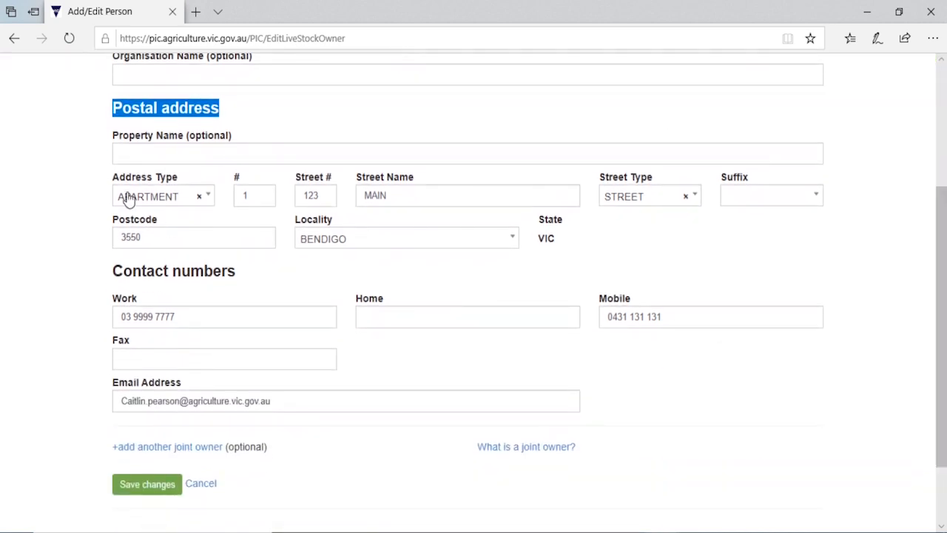
click(130, 196)
text(po)
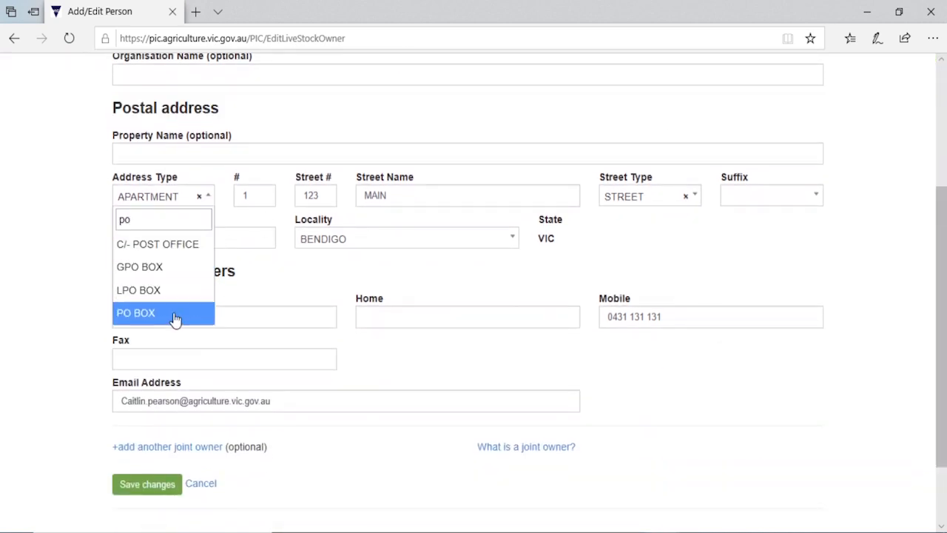
click(175, 316)
click(257, 194)
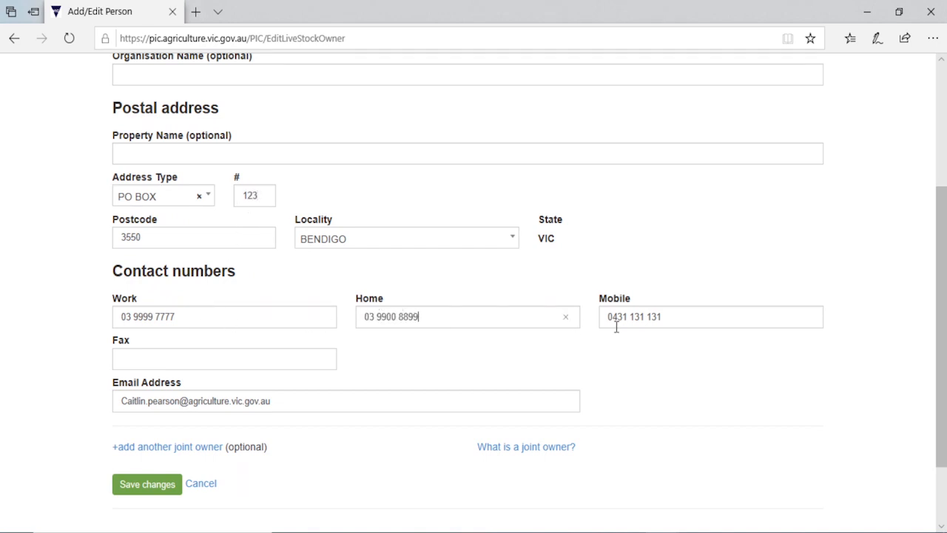
drag(615, 326, 681, 319)
text(8 786 958)
drag(109, 450, 229, 457)
- Add a joint owner with a PO BOX address, box number, postcode and matching locality
click(200, 453)
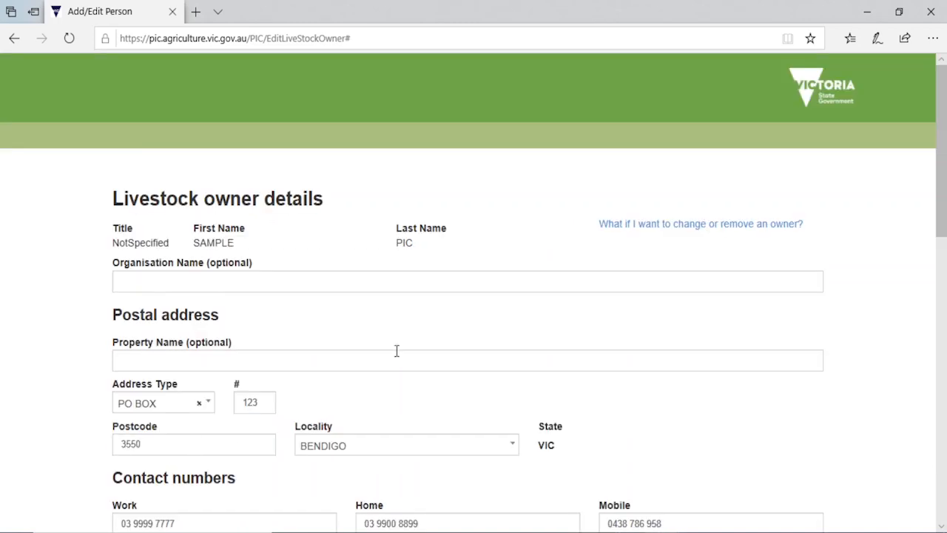
scroll(395, 349, down, 5)
scroll(434, 333, down, 2)
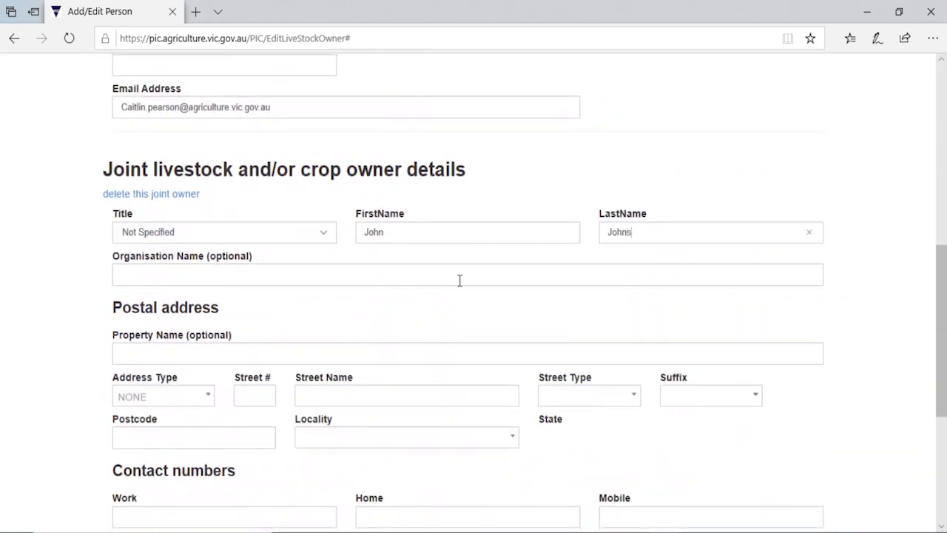
click(152, 394)
text(po)
click(146, 372)
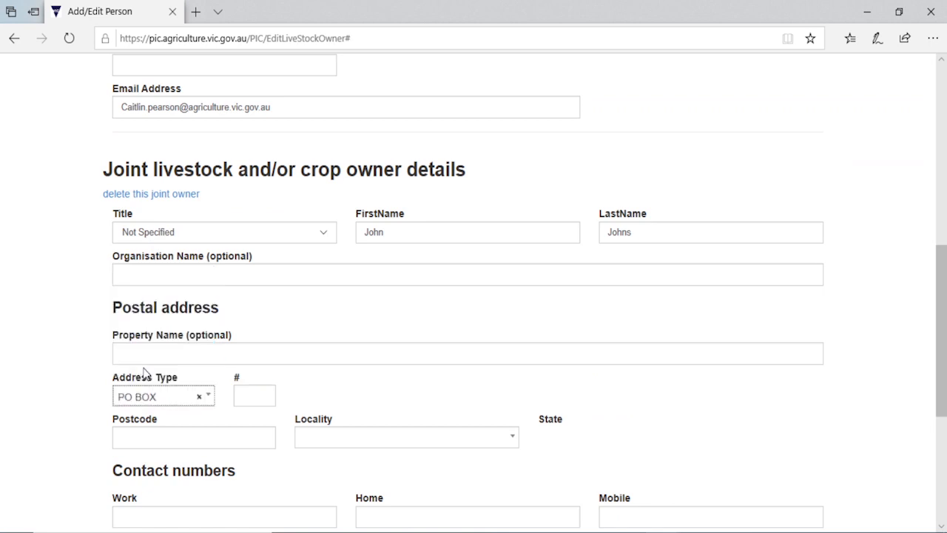
click(255, 395)
text(4)
click(246, 438)
text(3333)
key(Tab)
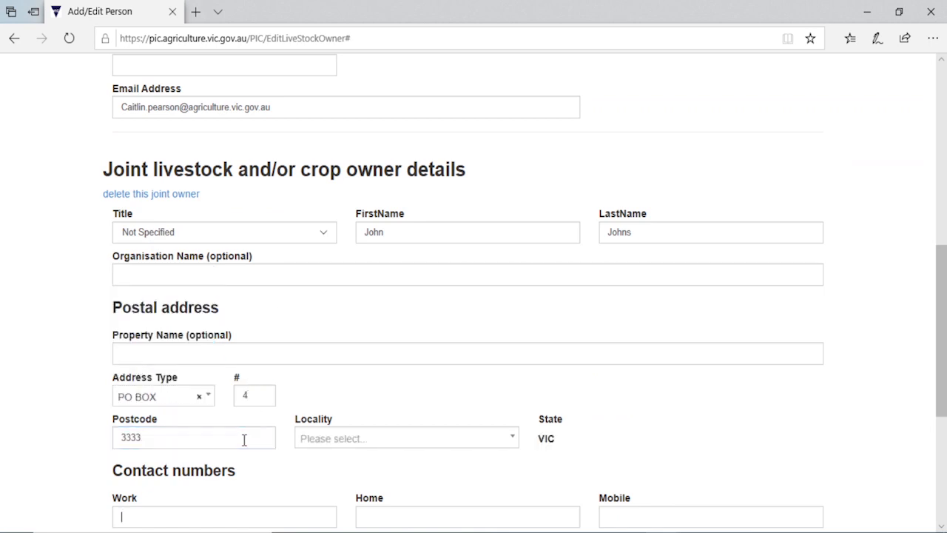
click(327, 438)
click(314, 488)
- Enter the joint owner's work and mobile numbers and start typing their email address
drag(944, 282, 943, 348)
click(180, 328)
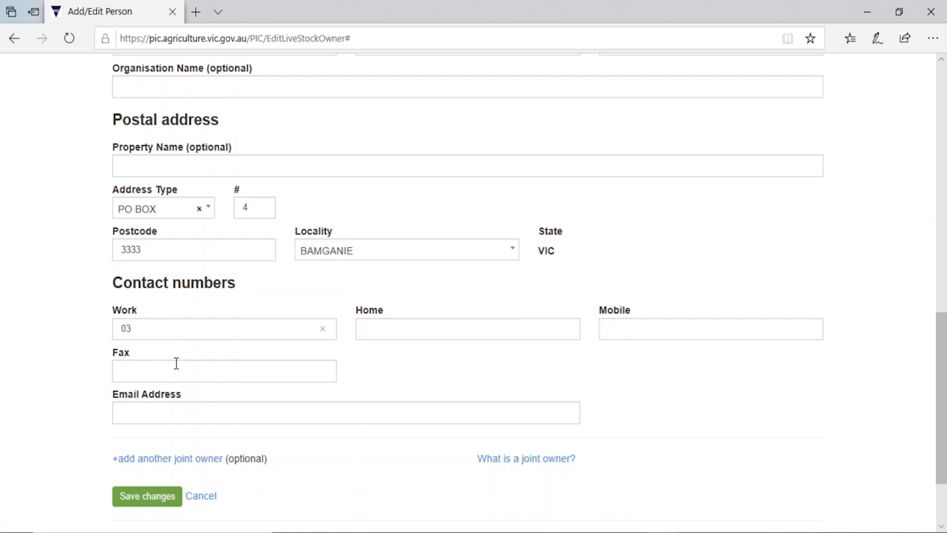
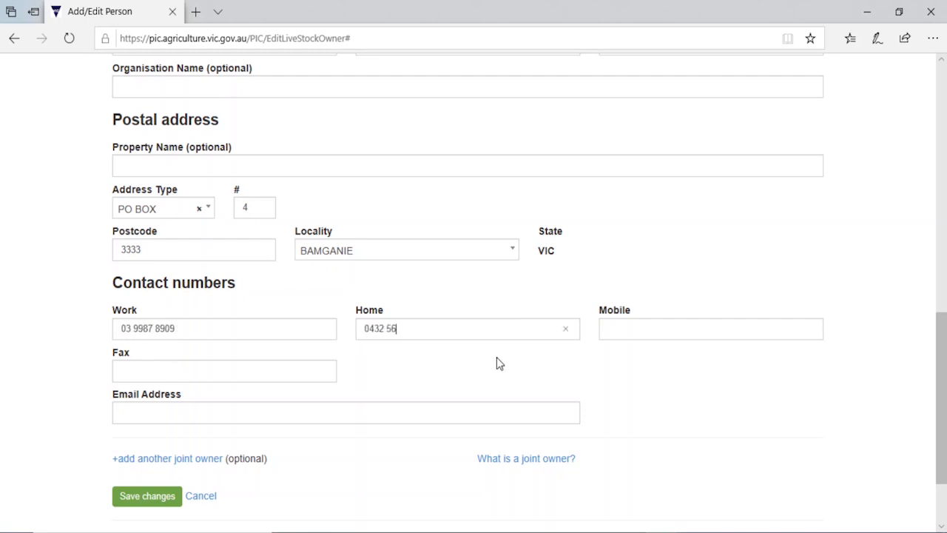
click(624, 332)
click(139, 412)
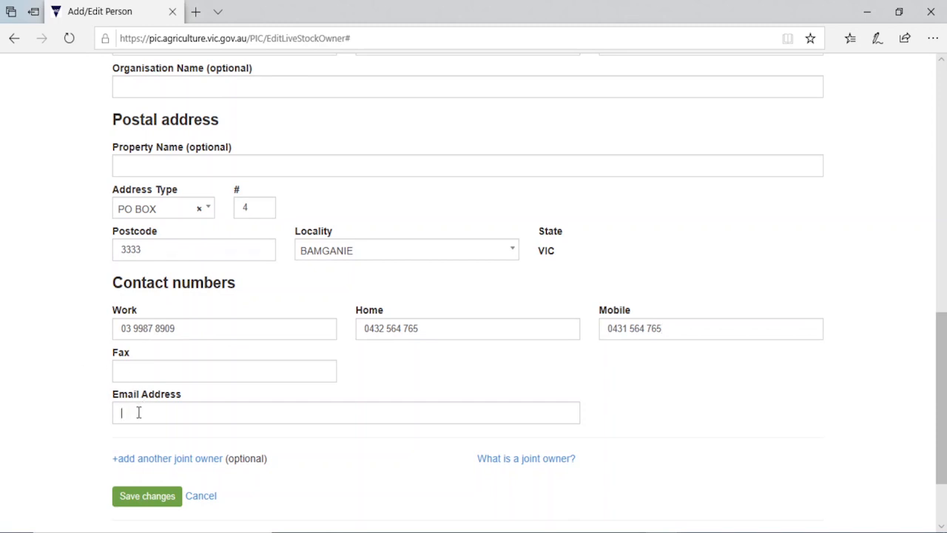
text(johnf)
- Save the owner and joint-owner changes, check Other applicant details, and edit the Farm manager
click(147, 496)
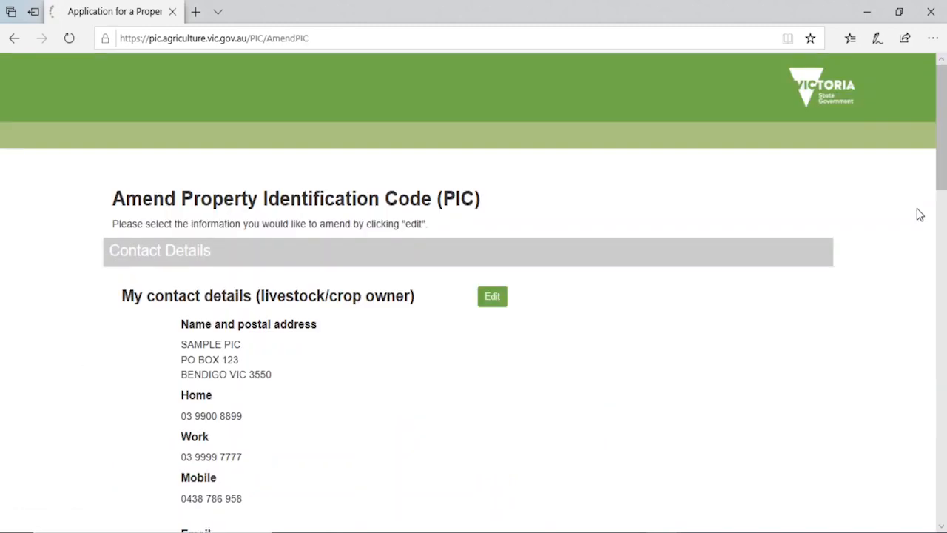
drag(943, 111, 941, 243)
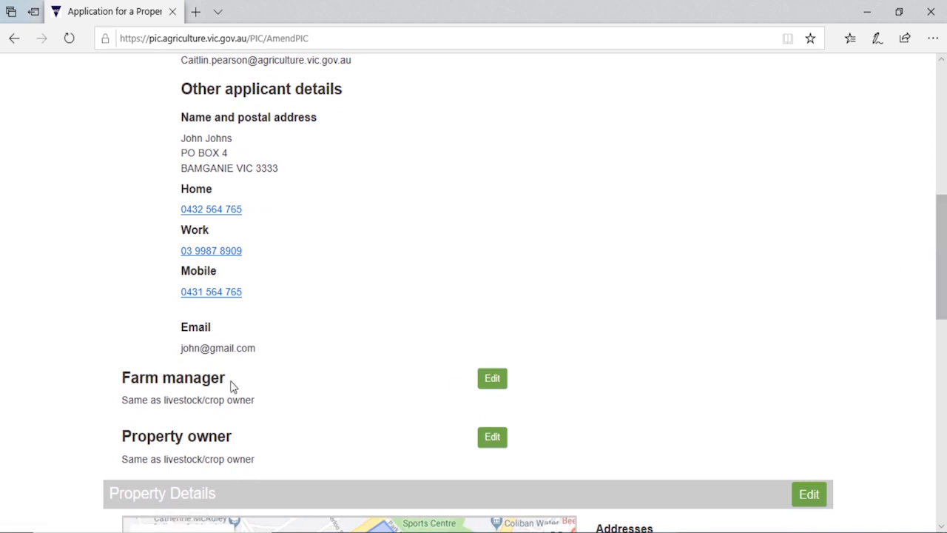
click(493, 378)
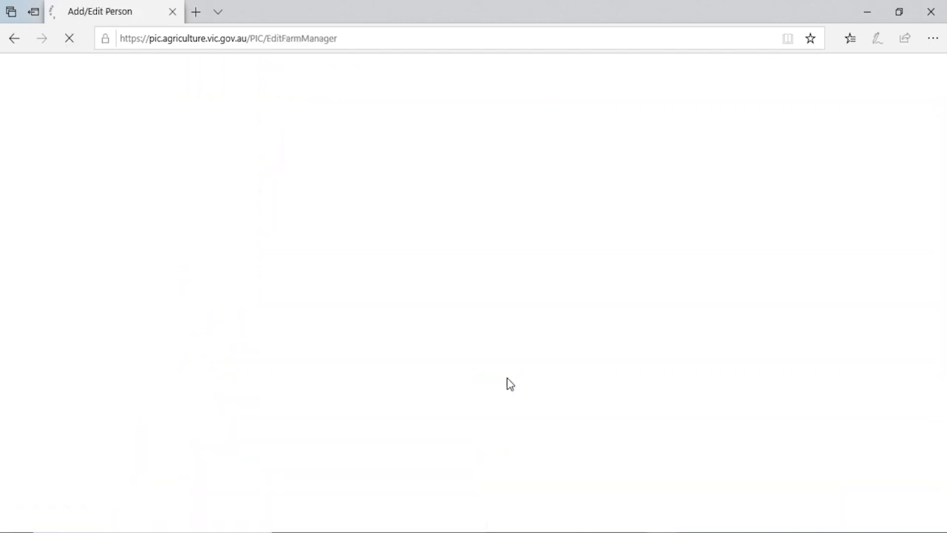
- Mark the owner as not the farm manager; enter the manager's name and PO BOX address with locality
click(117, 263)
scroll(355, 296, down, 2)
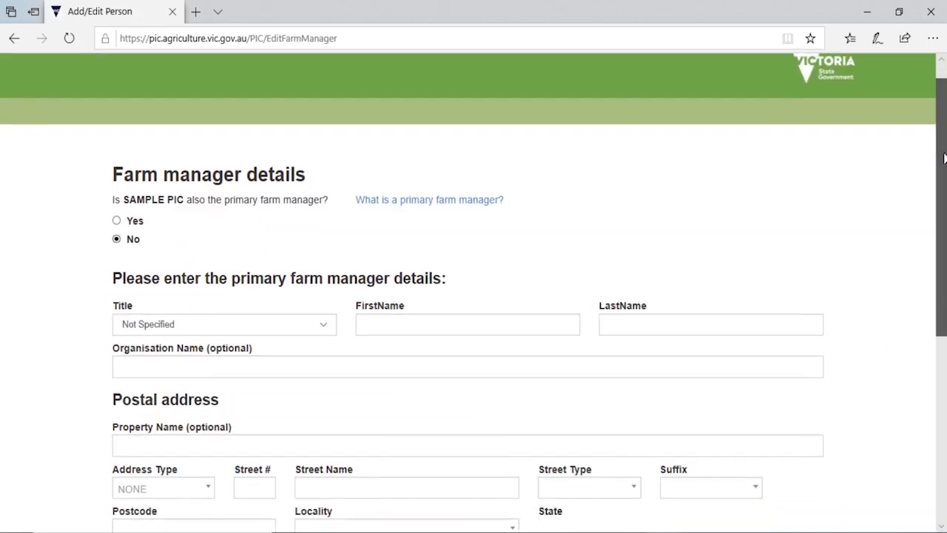
text(James)
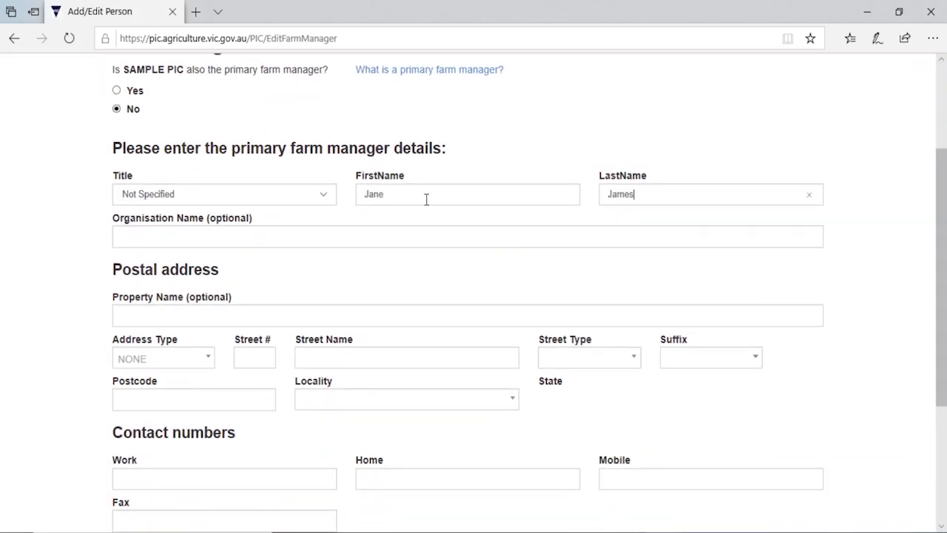
click(207, 358)
text(Po b)
key(Down)
key(Down)
key(Return)
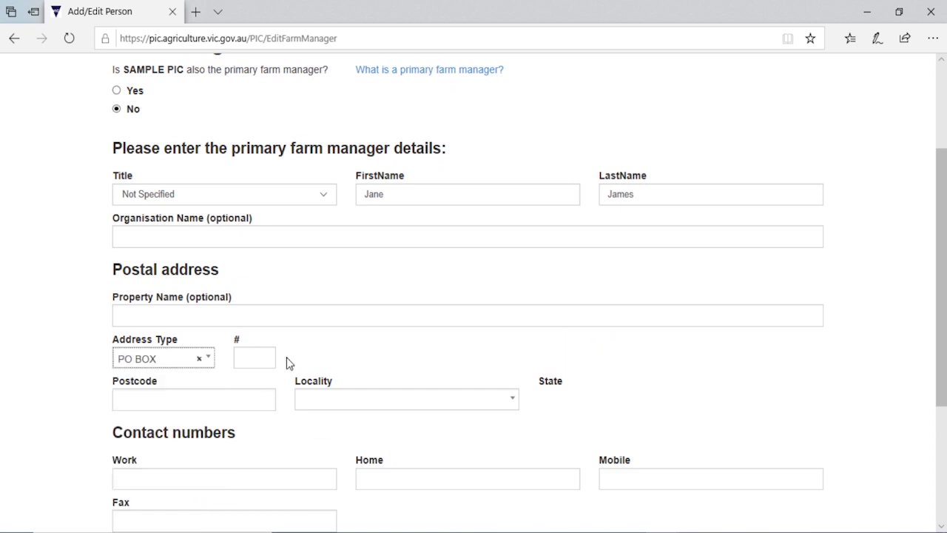
key(Tab)
text(4)
click(215, 401)
text(3333)
key(Tab)
click(332, 405)
click(313, 448)
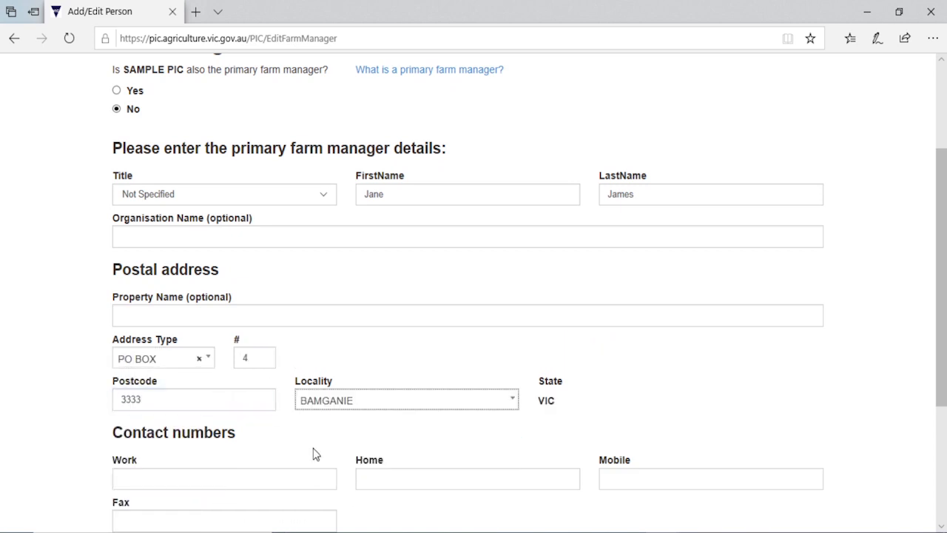
- Enter the farm manager's work and mobile numbers and email address
scroll(257, 444, down, 2)
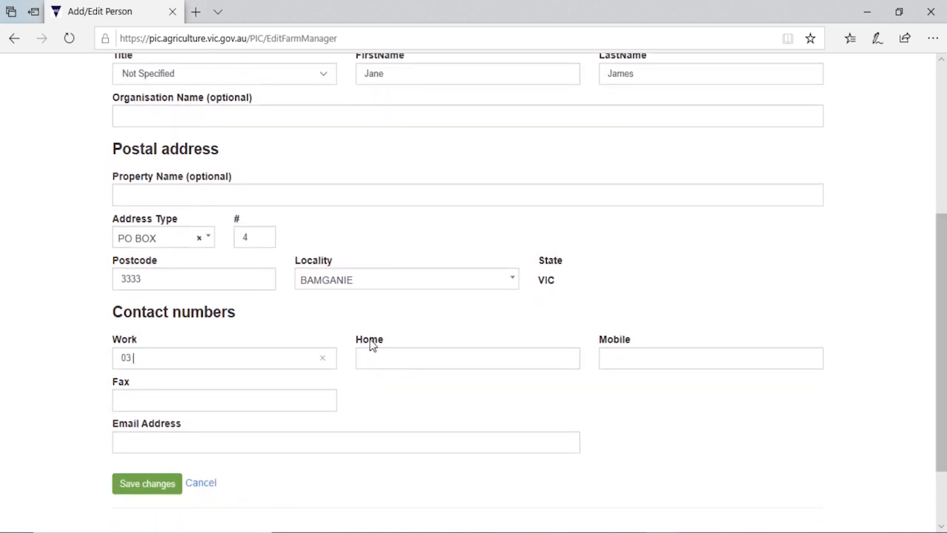
click(643, 353)
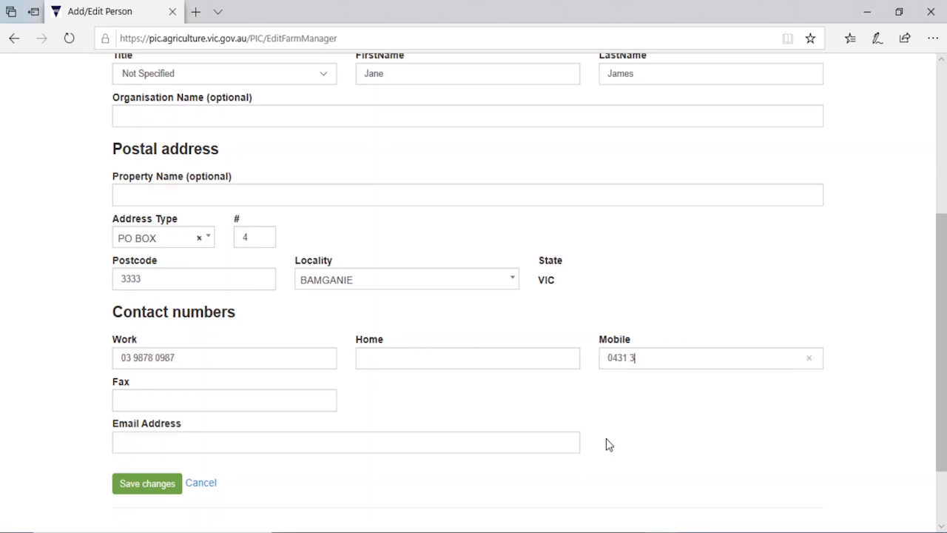
click(174, 442)
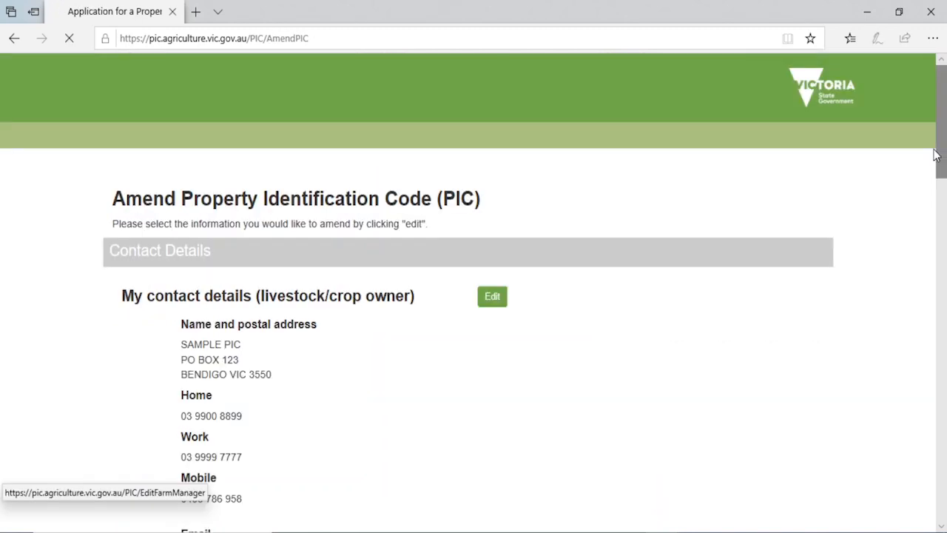
- Scroll to Property Details and zoom the property map out twice to show central Bendigo
drag(937, 156, 916, 291)
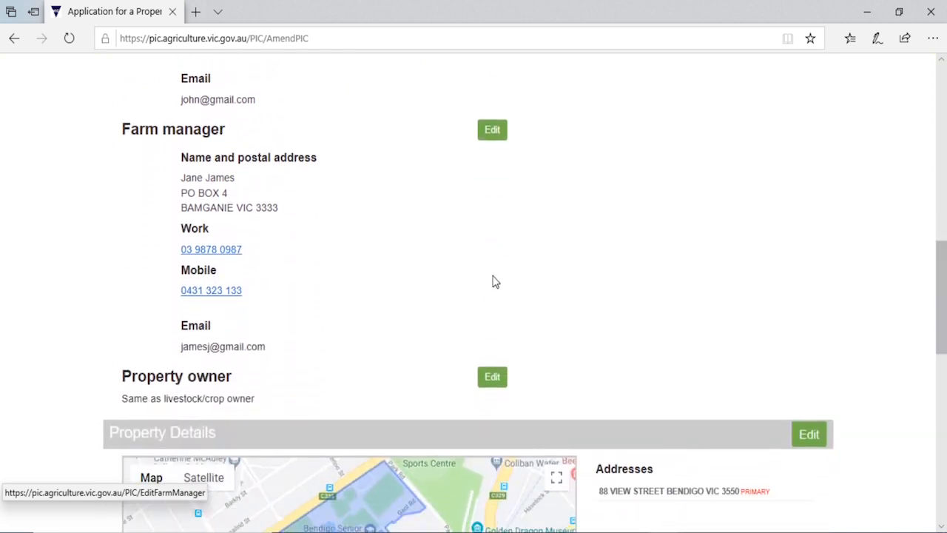
scroll(360, 295, down, 1)
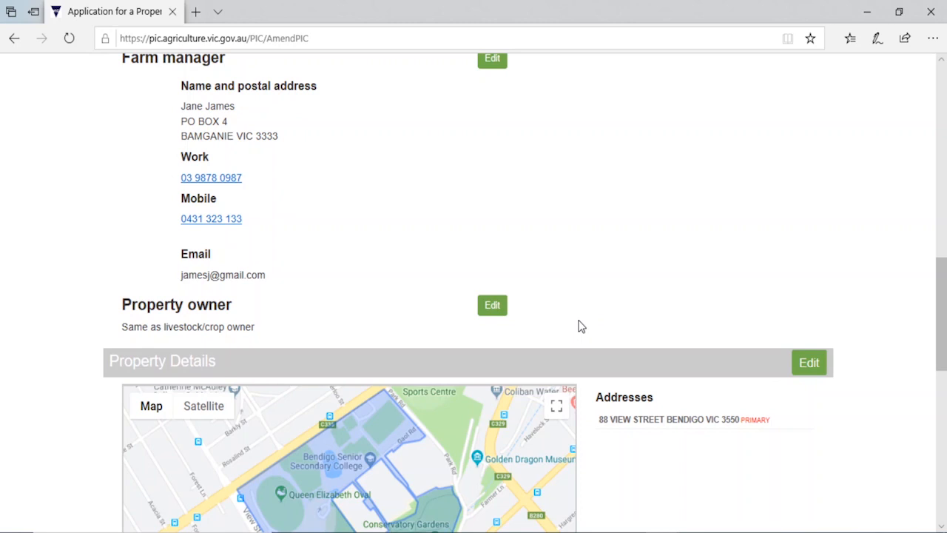
drag(938, 271, 936, 326)
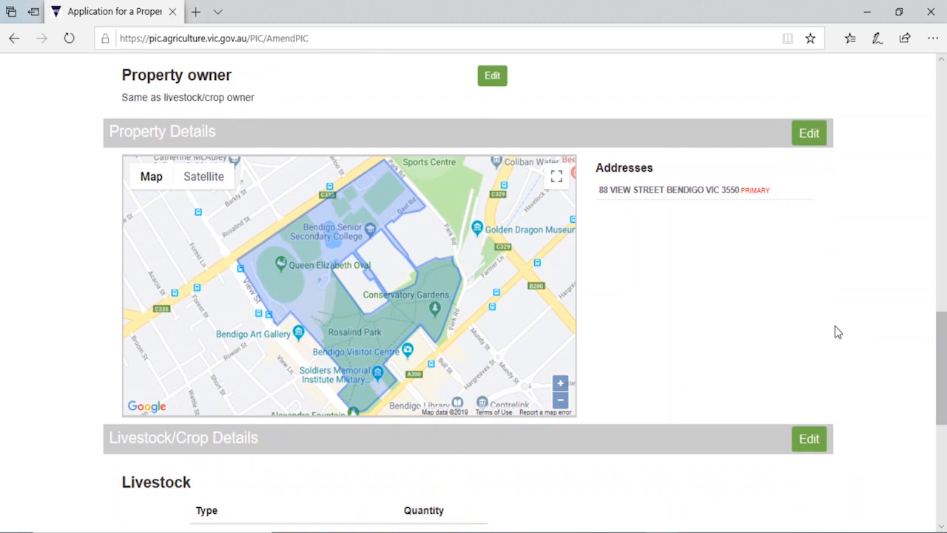
click(560, 400)
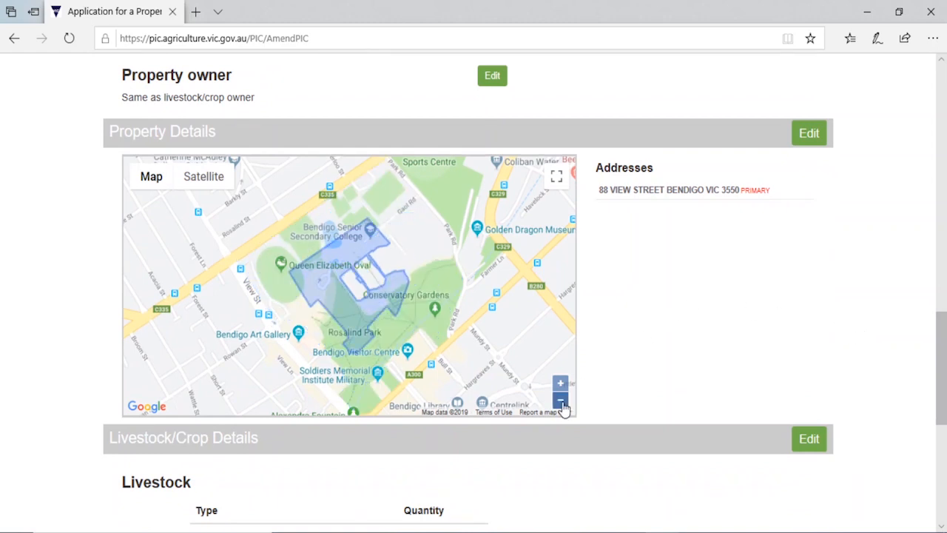
click(561, 401)
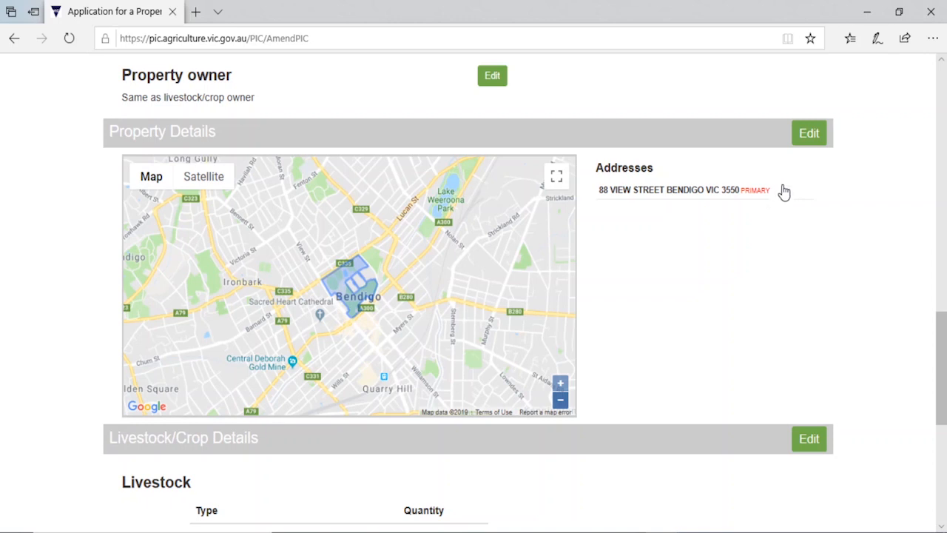
- Edit property details and search the map for 'Victoria Street Eag' to centre on Victoria Street, Eaglehawk
click(801, 144)
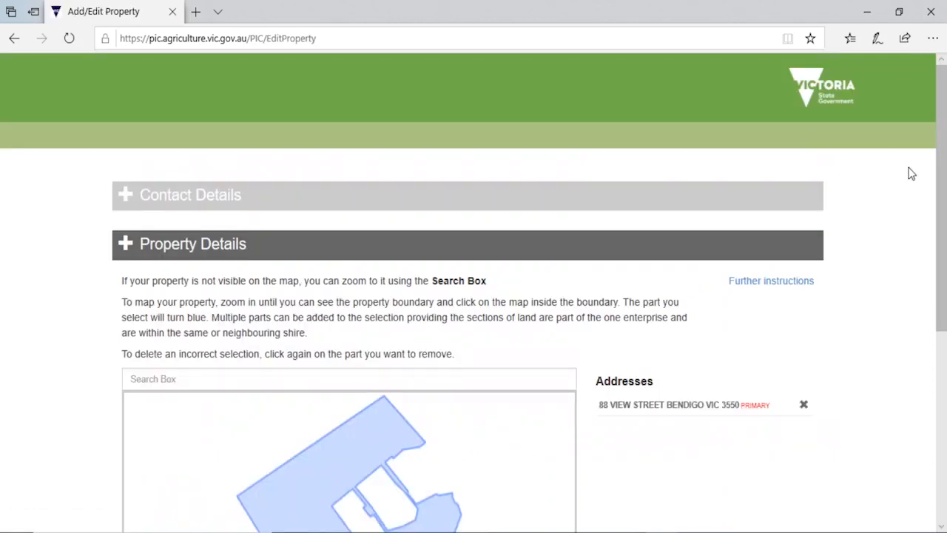
scroll(912, 158, down, 2)
drag(945, 182, 945, 215)
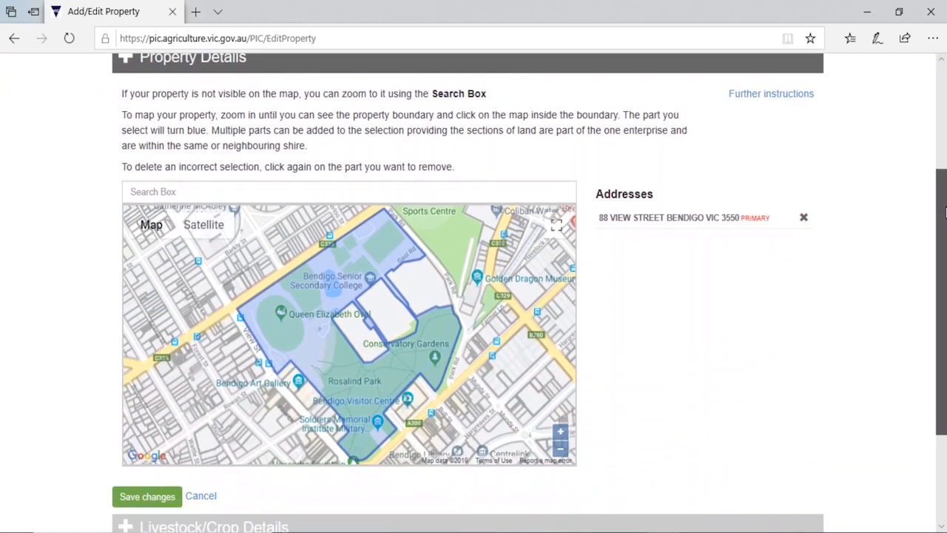
click(563, 452)
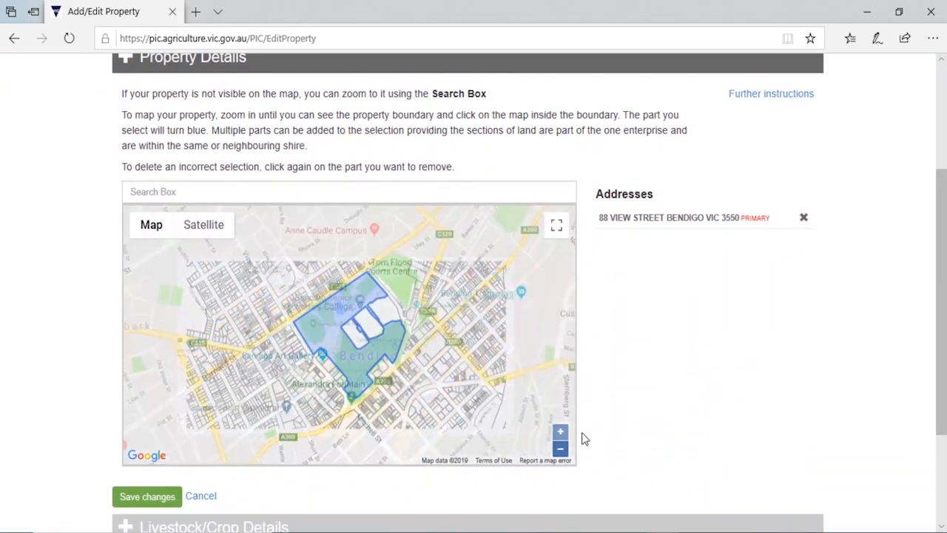
click(424, 192)
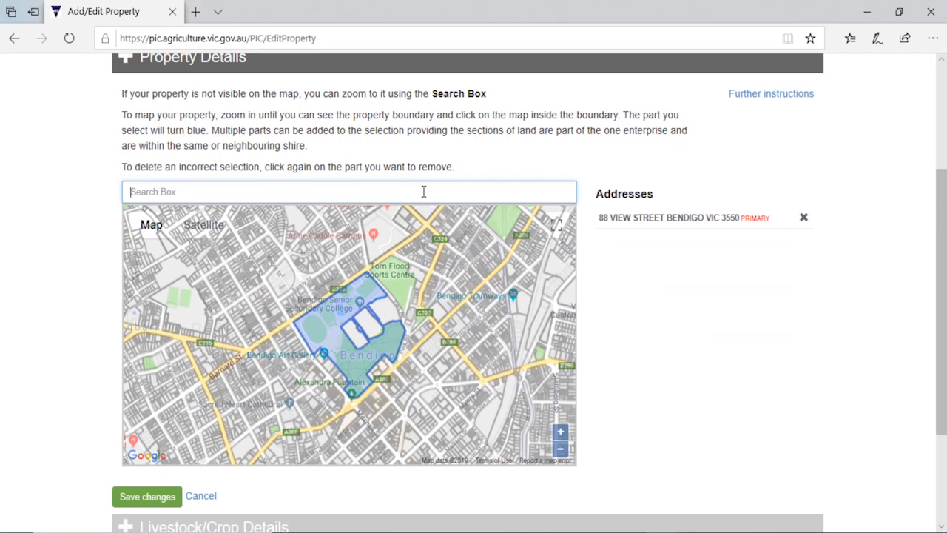
text(Vic)
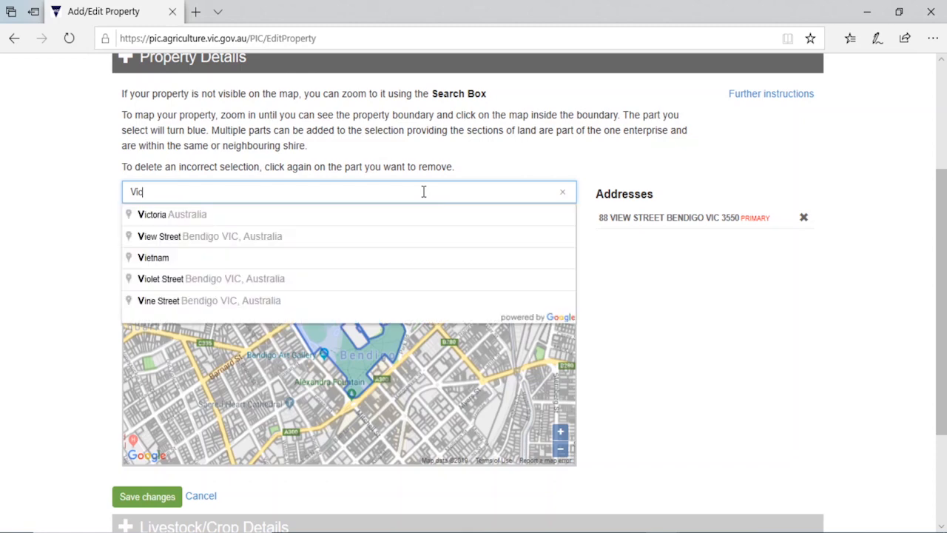
text(toria Stre)
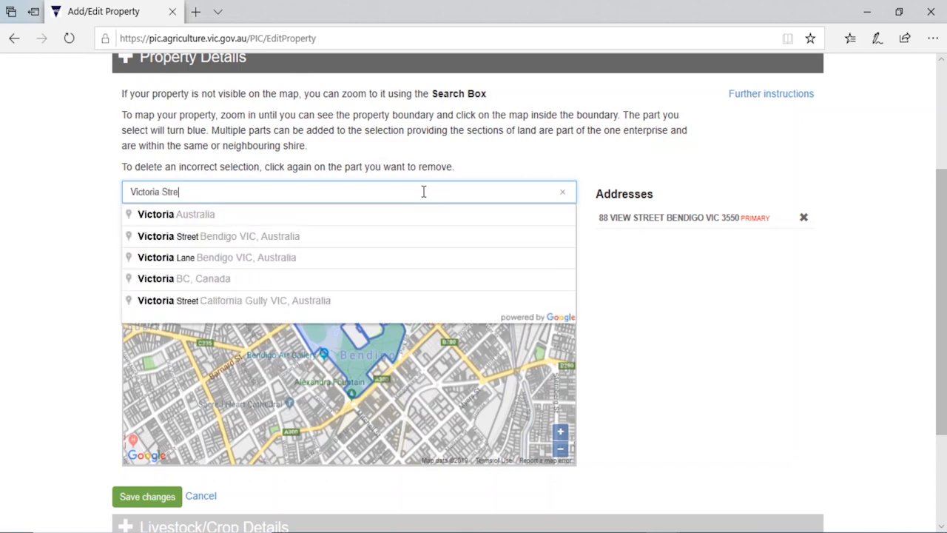
text(et Eag)
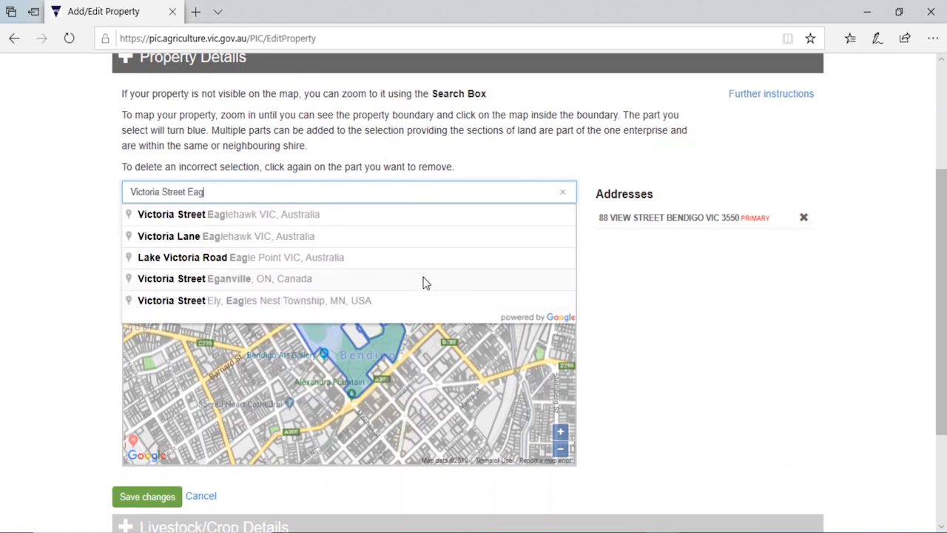
click(394, 216)
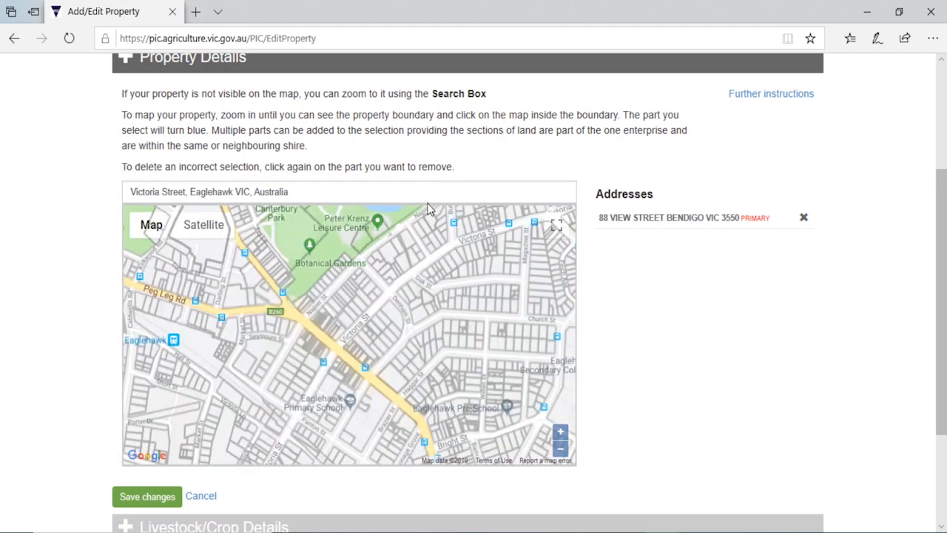
click(560, 449)
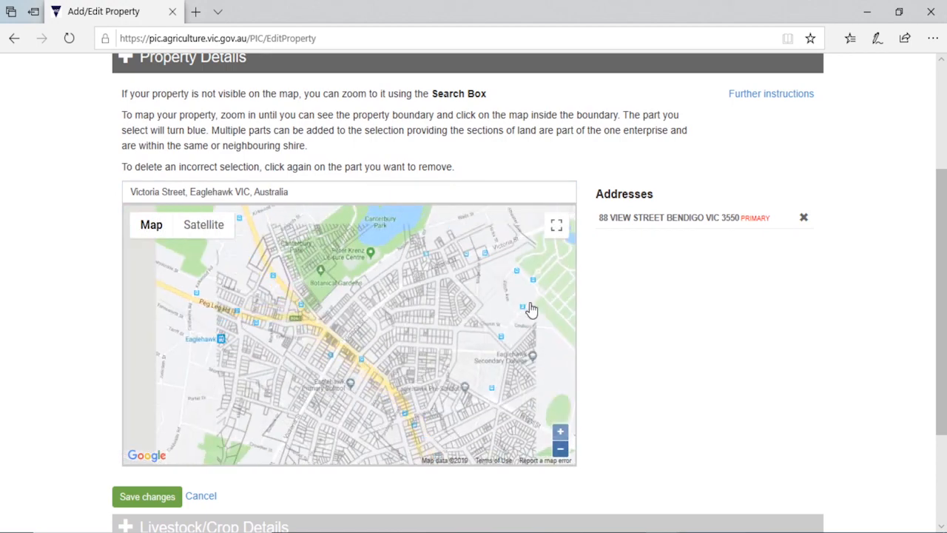
- Select four Eaglehawk blocks on the map around Victoria Street and Walls Street
click(523, 288)
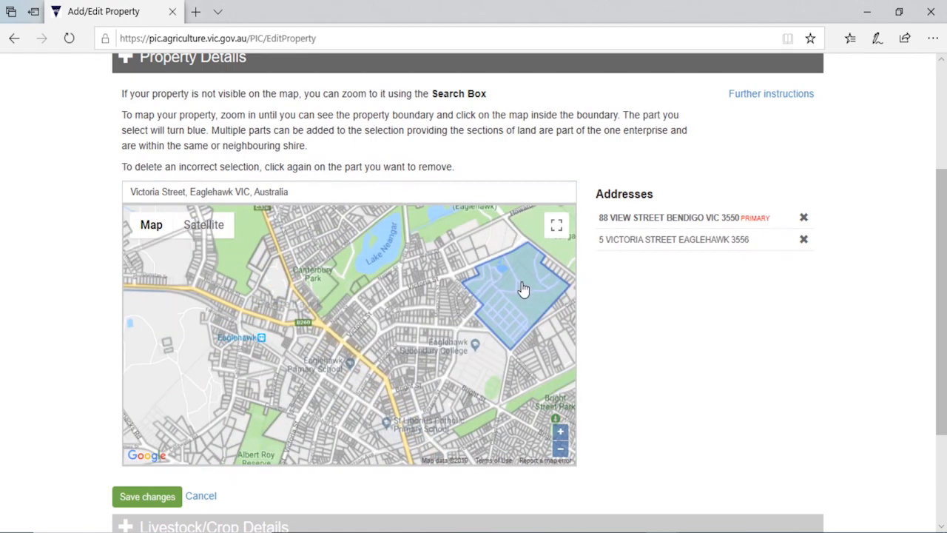
click(493, 244)
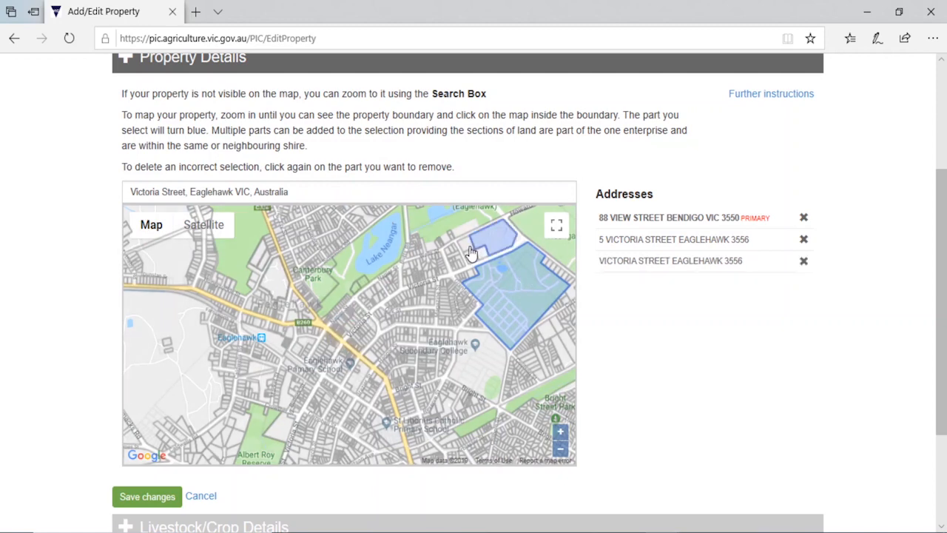
click(471, 253)
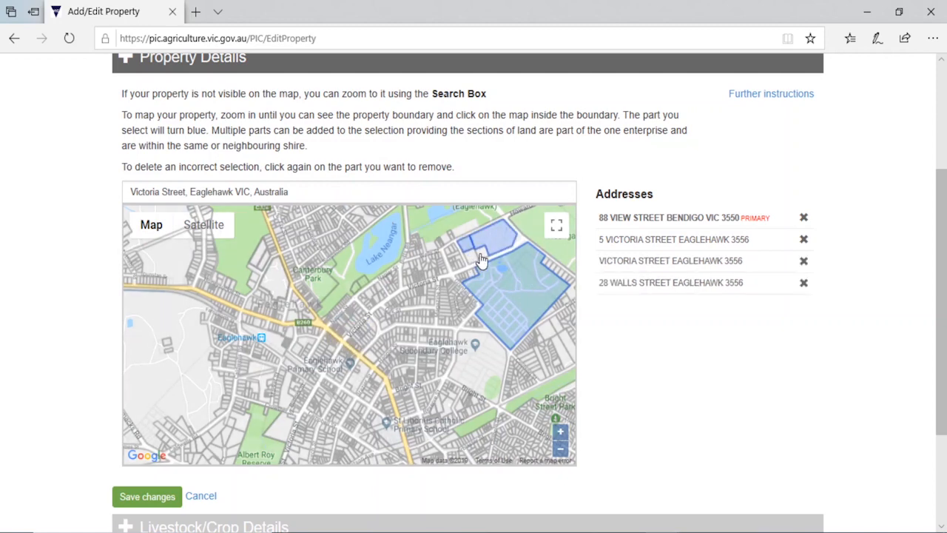
click(481, 259)
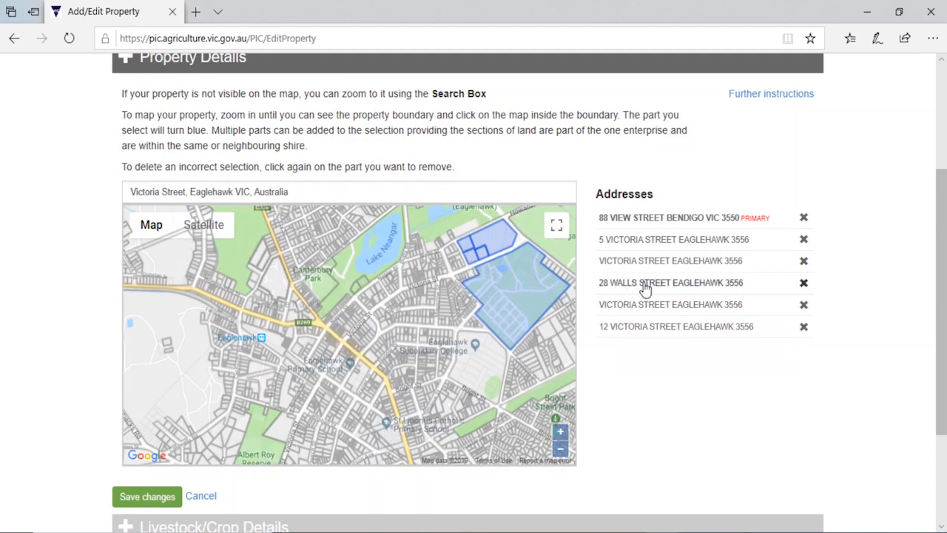
- Make the Walls Street address primary and remove the Bendigo and one Victoria Street address
click(715, 287)
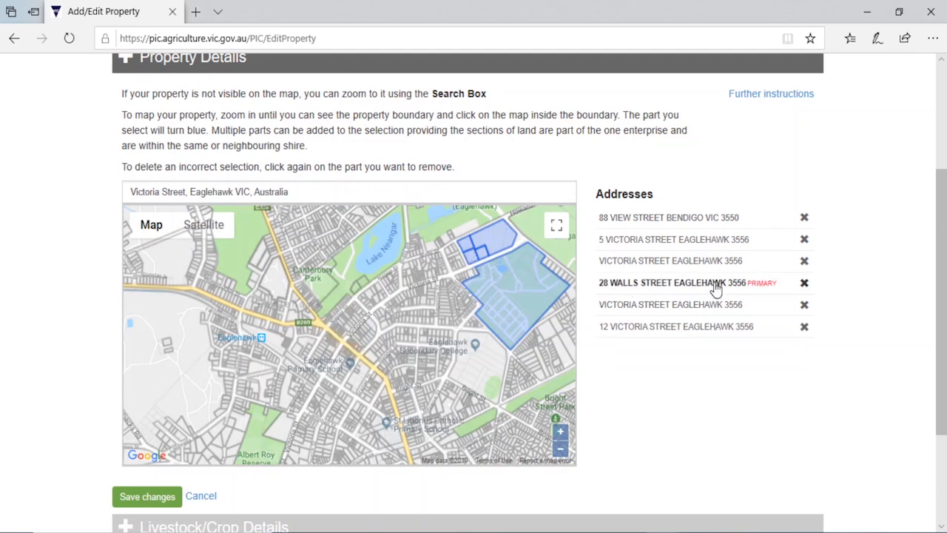
click(804, 218)
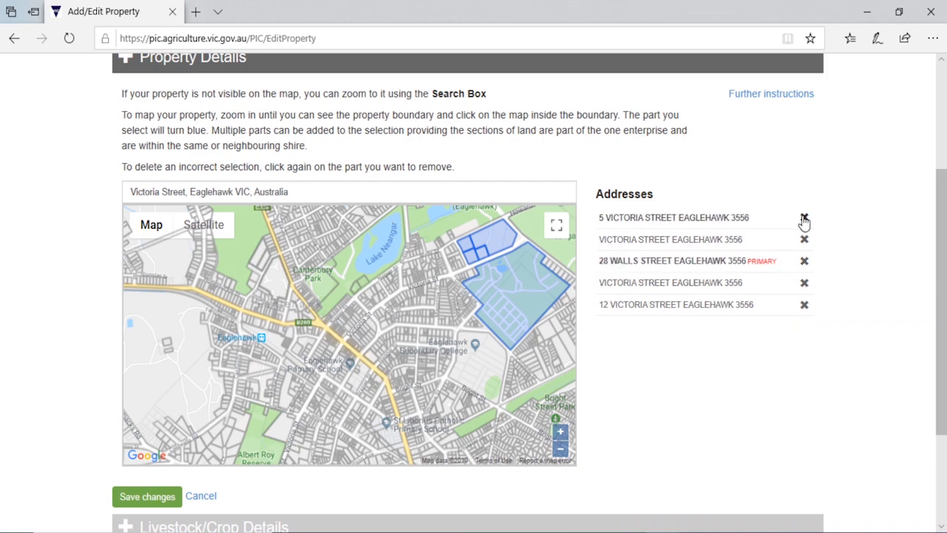
click(805, 305)
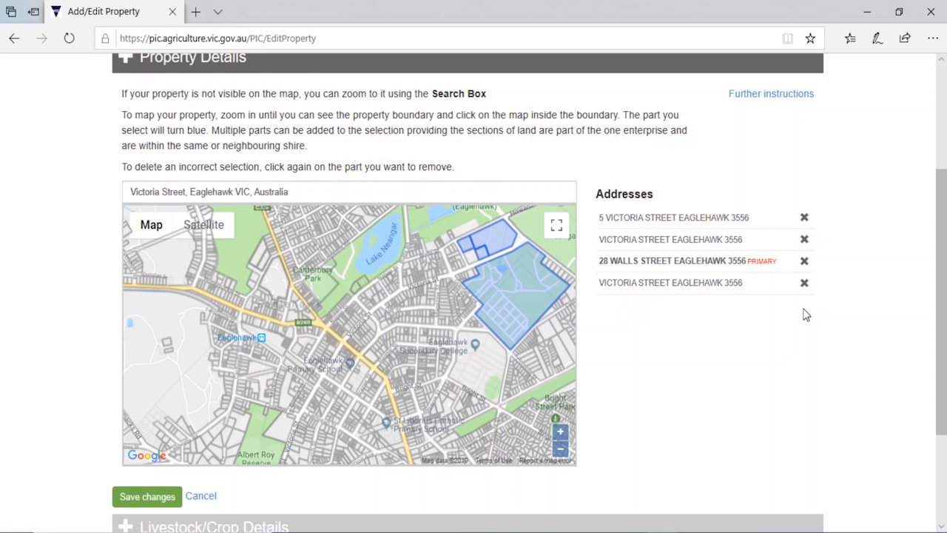
- Enable 'Let me select Parcels of land' in the Further instructions guidance
click(783, 97)
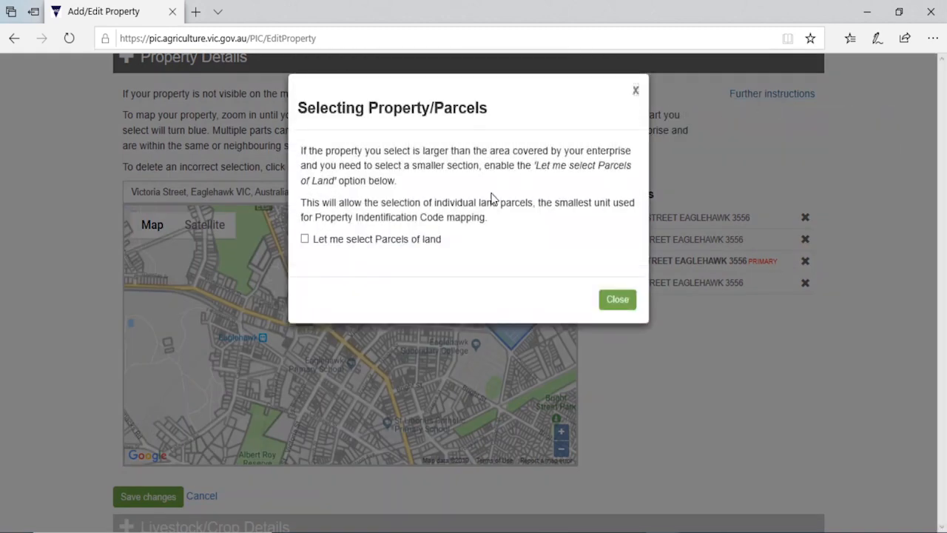
click(307, 246)
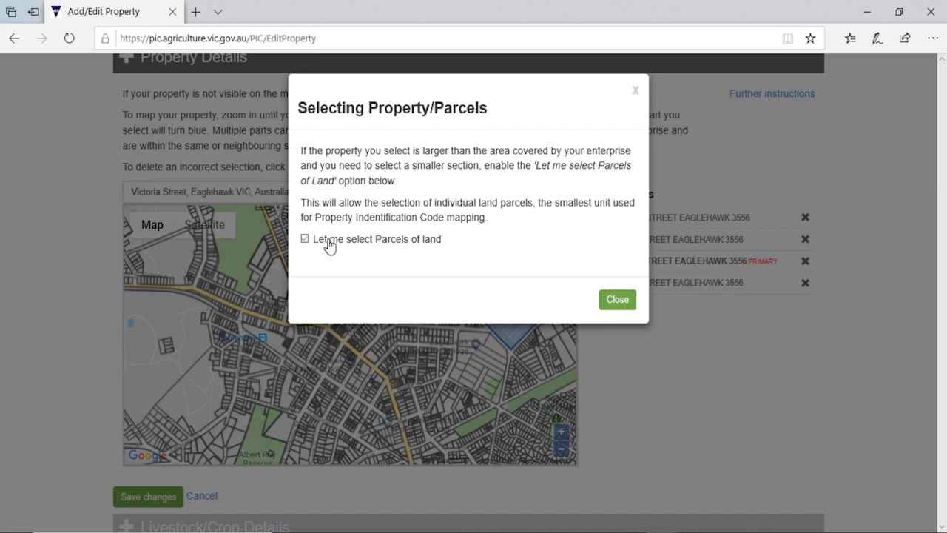
click(616, 302)
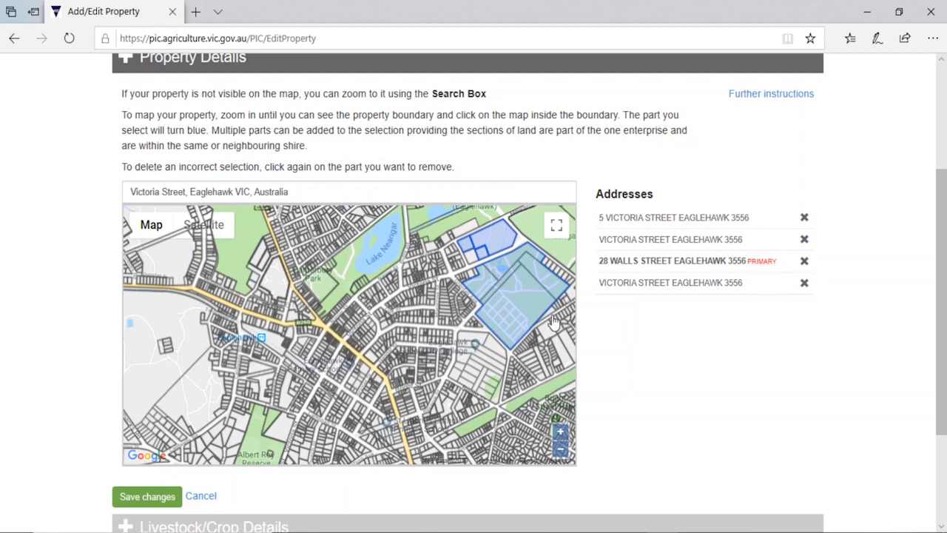
- Replace the whole Victoria Street block with two smaller parcels within it
click(521, 295)
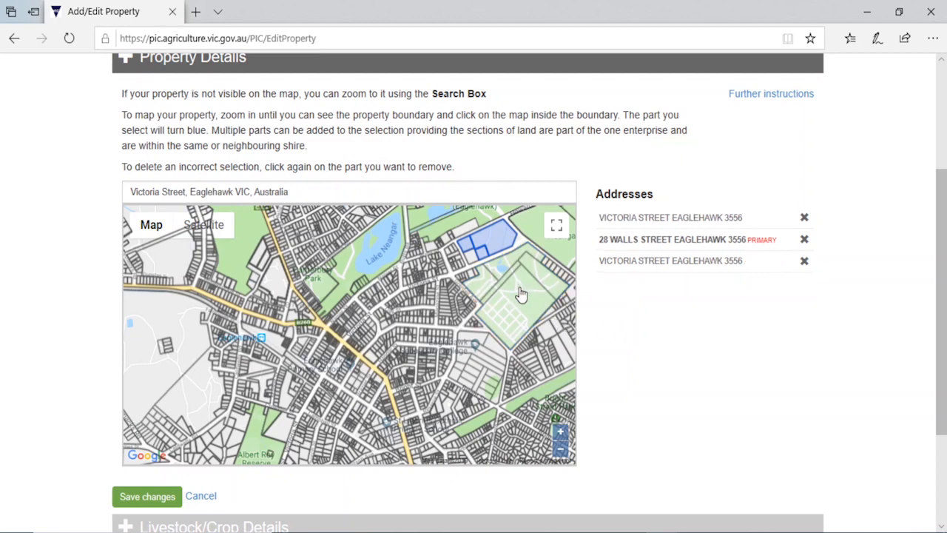
click(503, 268)
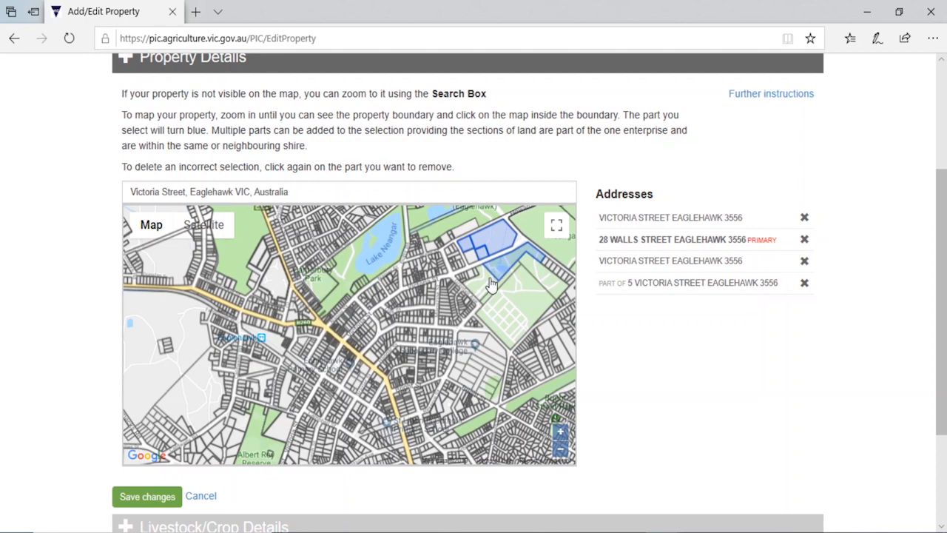
click(490, 290)
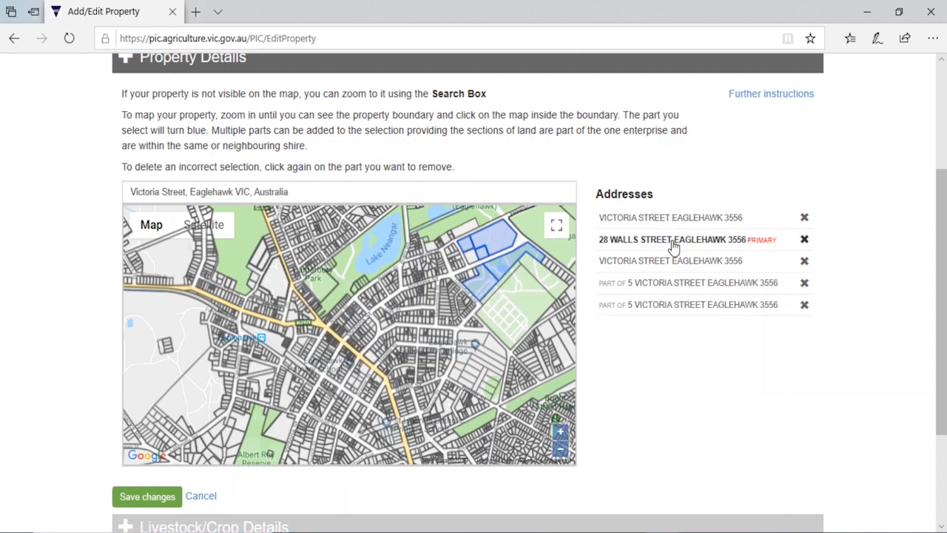
- Save the remapped property and scroll to Livestock/Crop Details
click(131, 498)
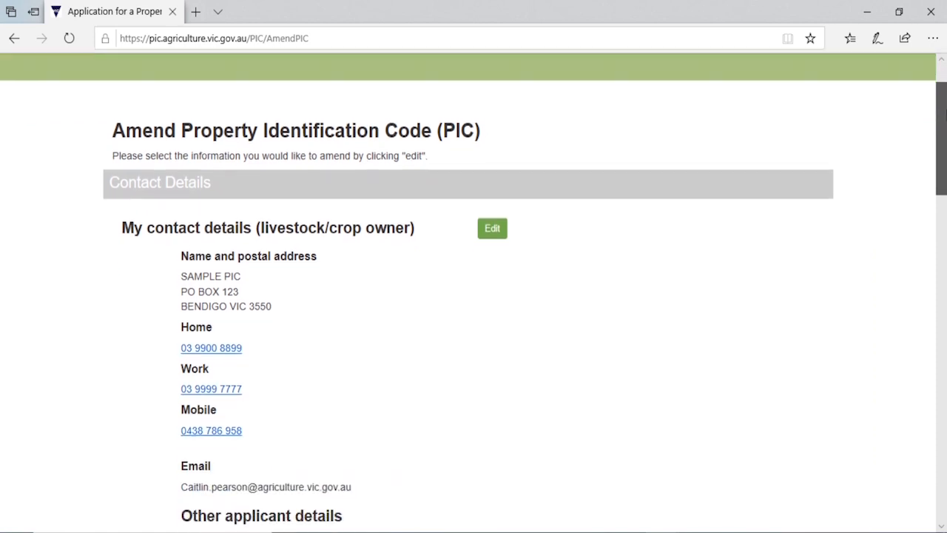
drag(944, 110, 944, 263)
scroll(814, 296, down, 3)
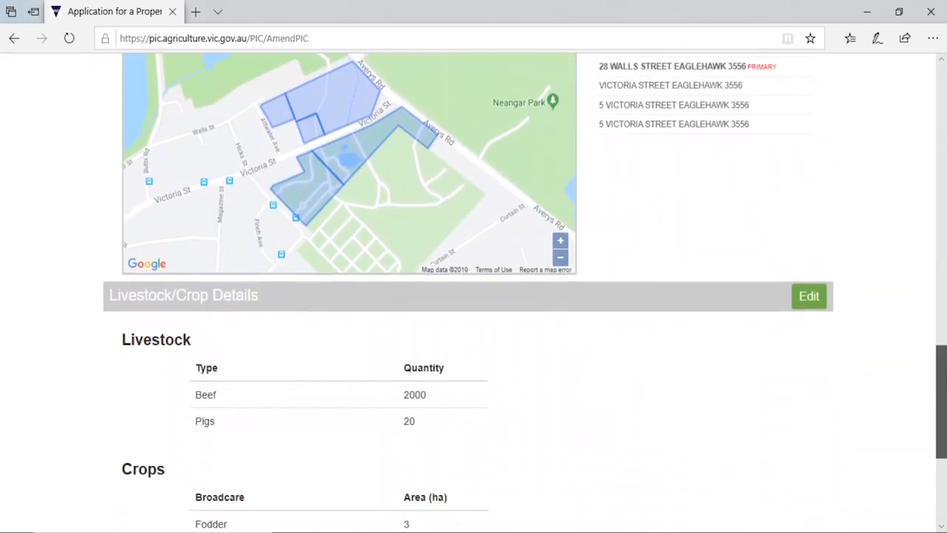
- Change the Beef quantity in Livestock/Crop Details from 2000 to 1000
click(811, 282)
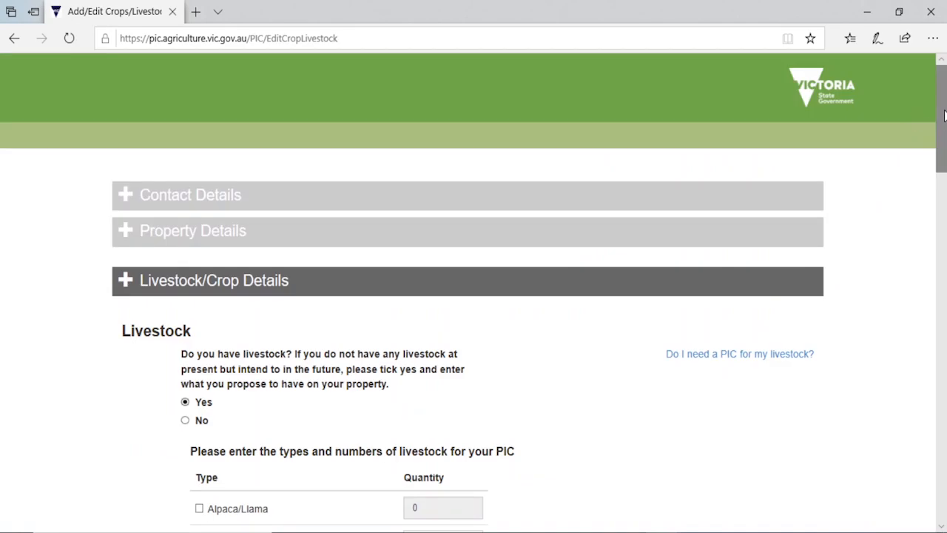
drag(944, 113, 945, 191)
click(450, 193)
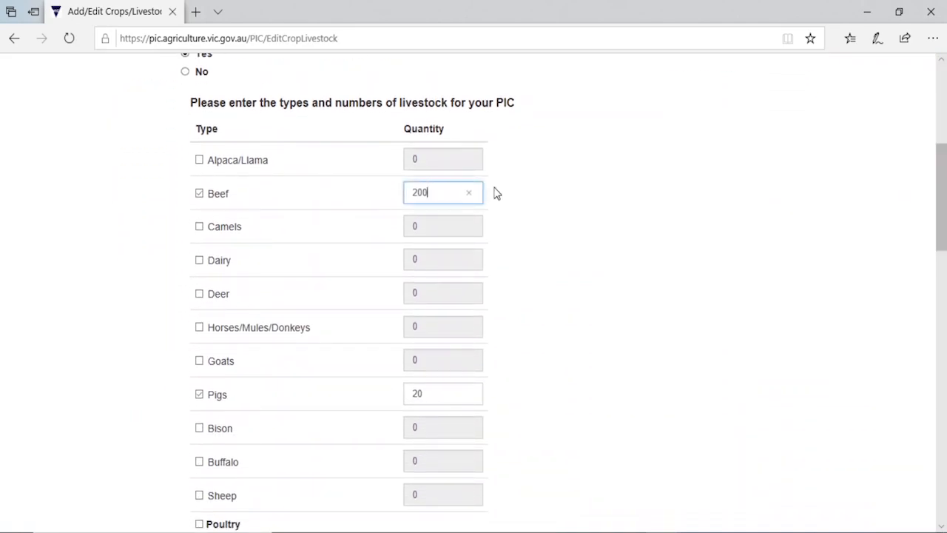
key(BackSpace)
key(BackSpace)
key(BackSpace)
text(1000)
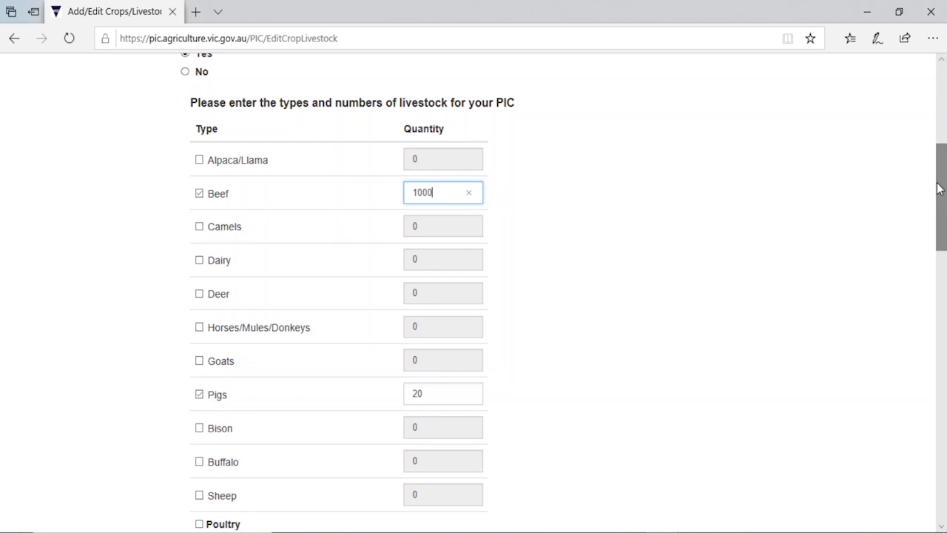
drag(940, 188, 941, 438)
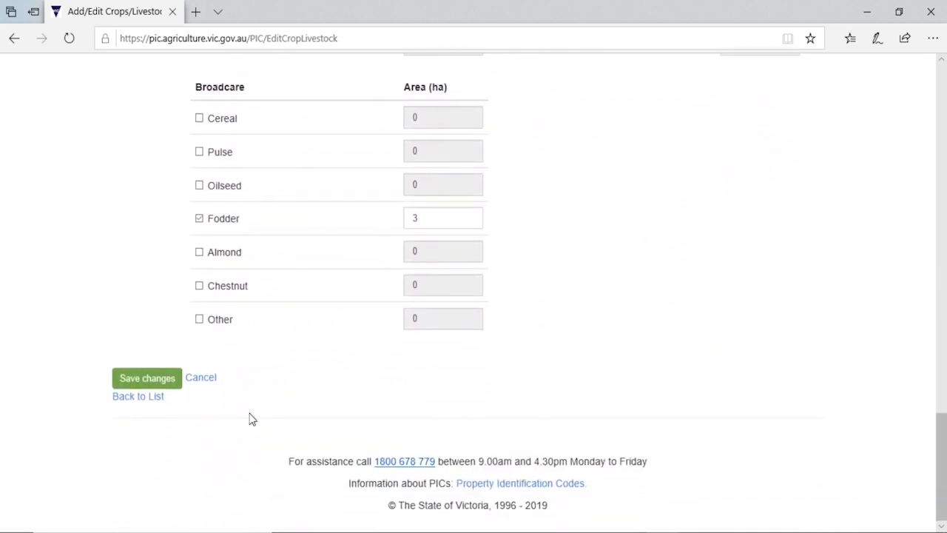
- Save the Beef count of 1000, tick the false-information acknowledgement, and submit the amended PIC
click(151, 394)
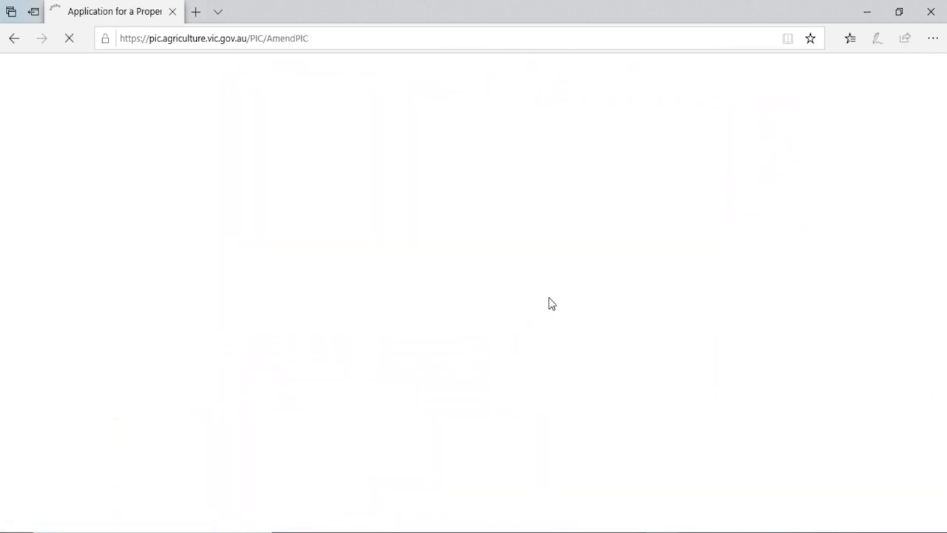
drag(942, 79, 934, 414)
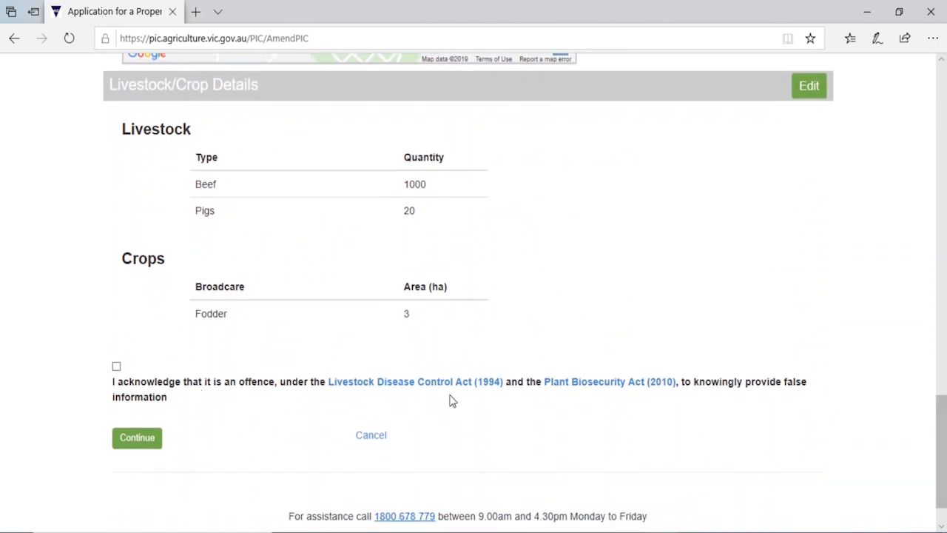
click(116, 367)
click(123, 446)
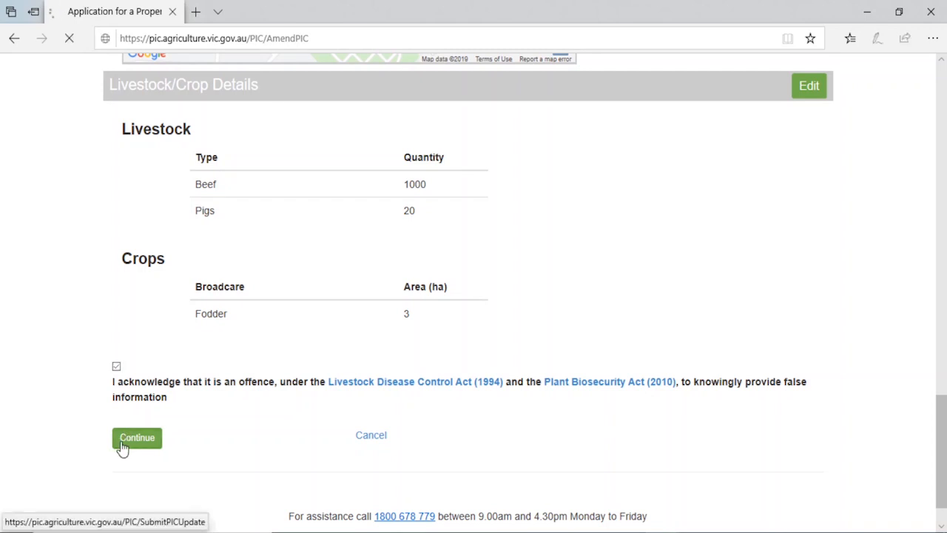